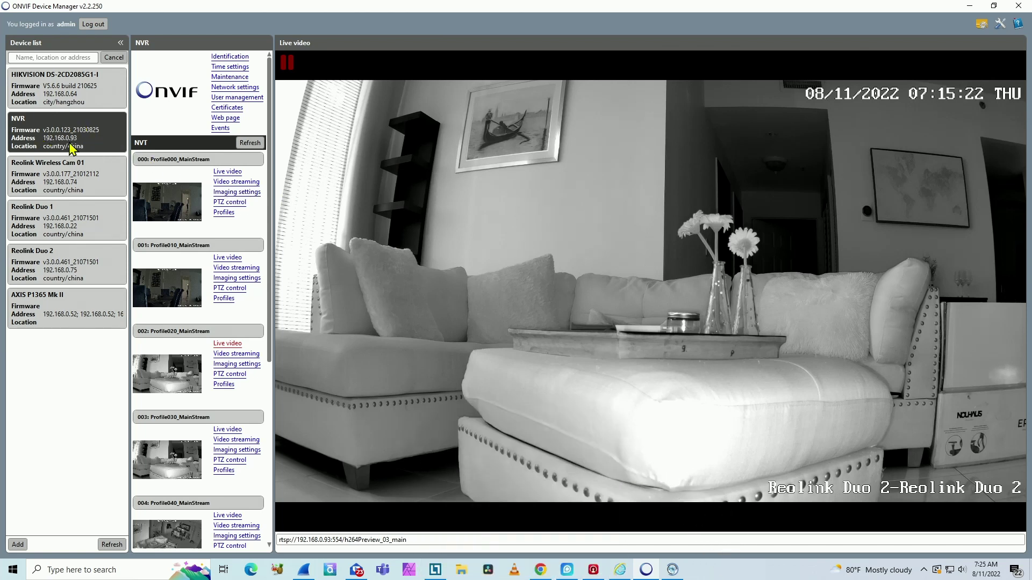
Scroll the NVR's profile list down to Profile020_MainStream in ONVIF Device Manager.
scroll(217, 259, down, 1)
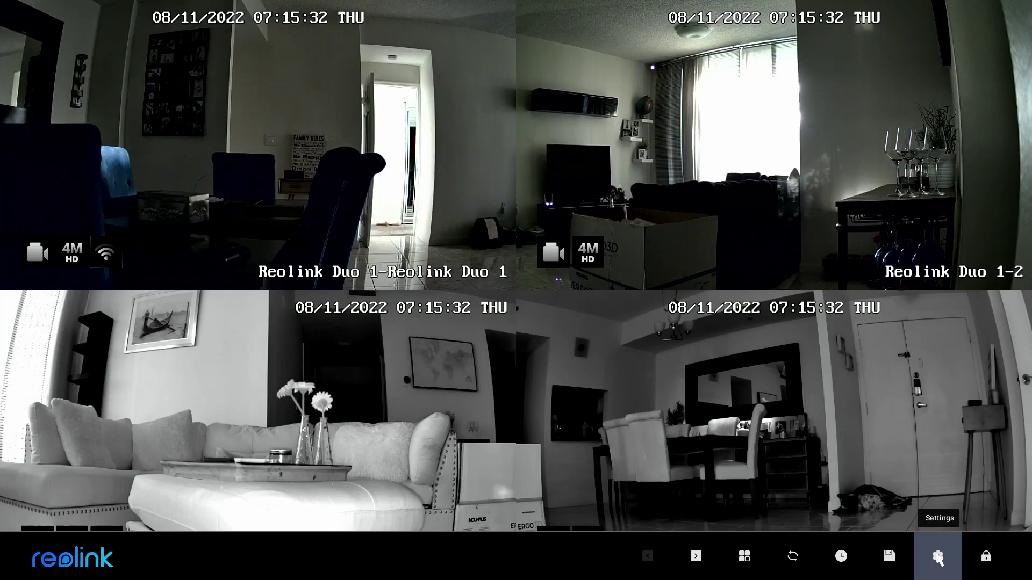
Open the Reolink NVR's Network > Advanced settings to check that ONVIF is enabled.
click(937, 557)
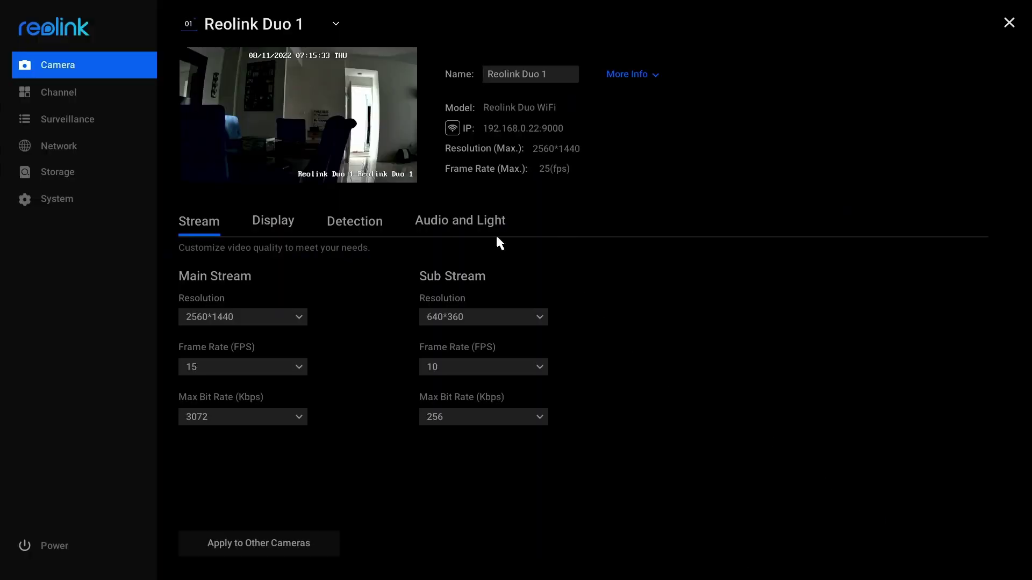
click(71, 150)
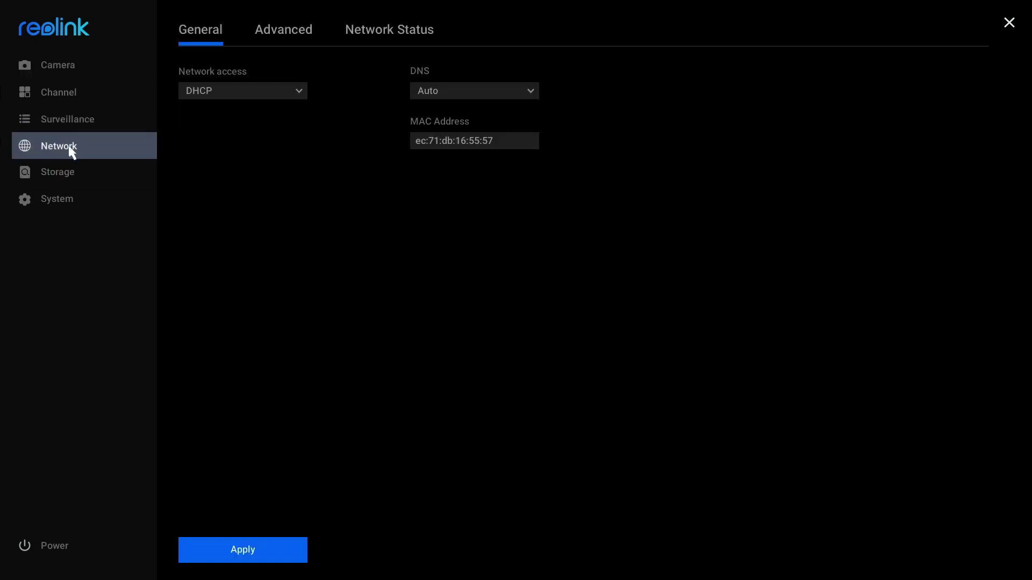
click(275, 31)
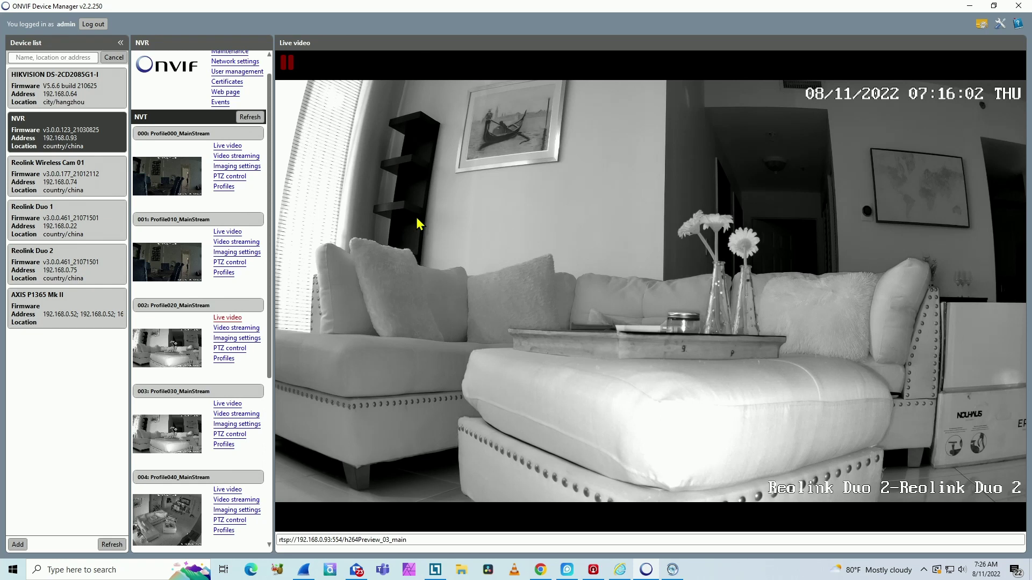
Bring the Blue Iris window to the front.
click(672, 571)
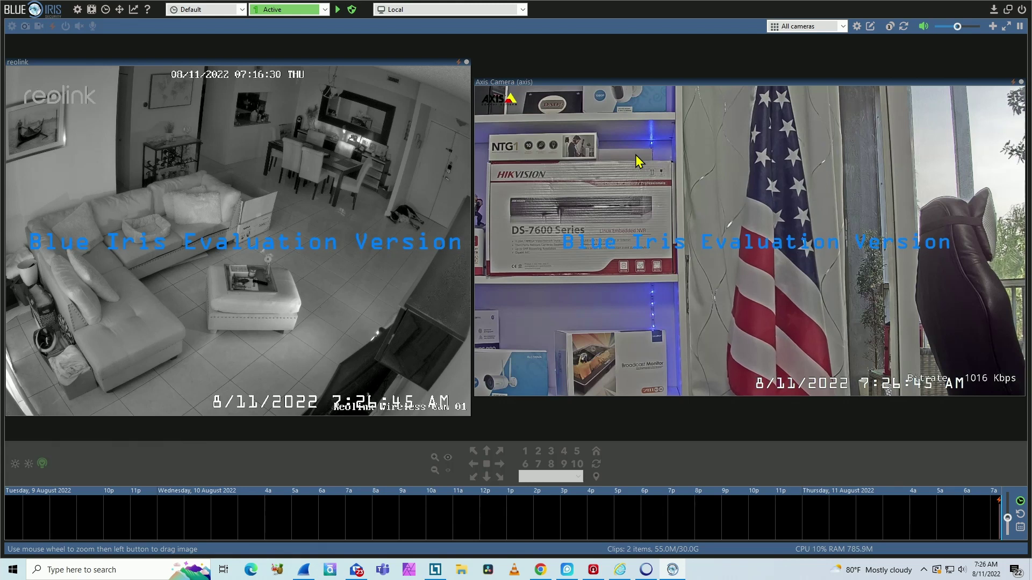
Add a new camera with full name NVR, short name reolink1, and audio enabled.
click(993, 26)
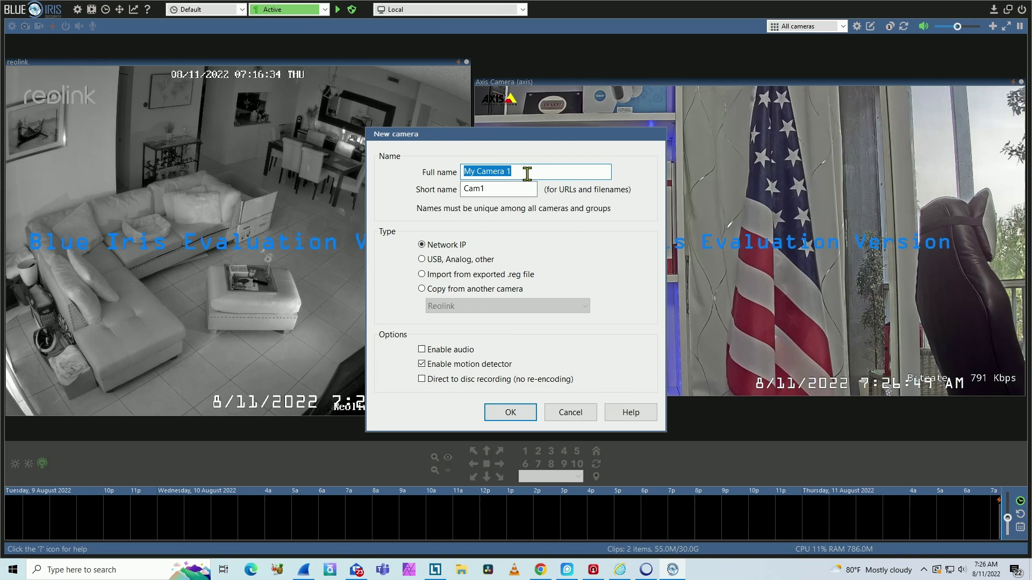
text(NVR)
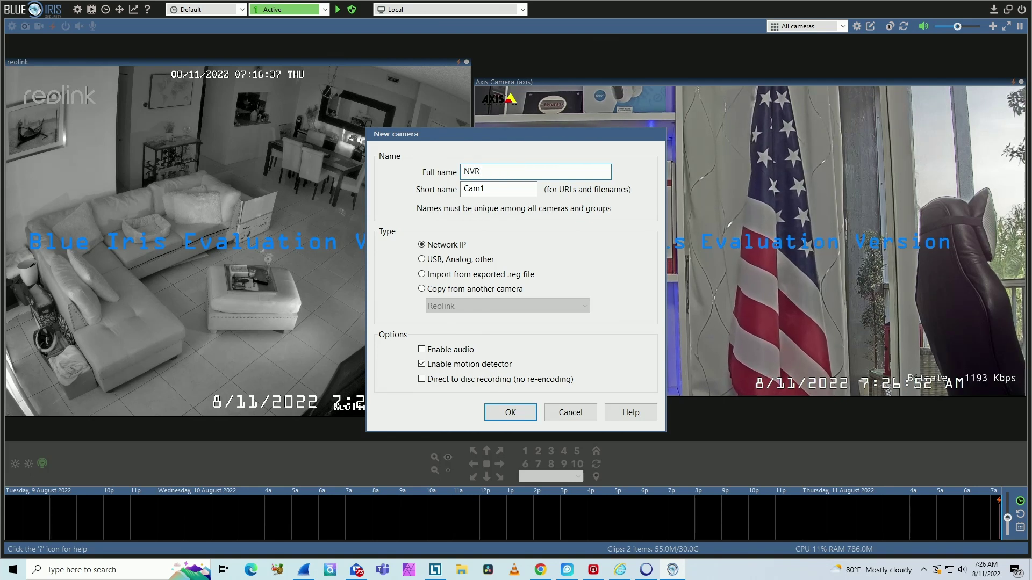
key(Tab)
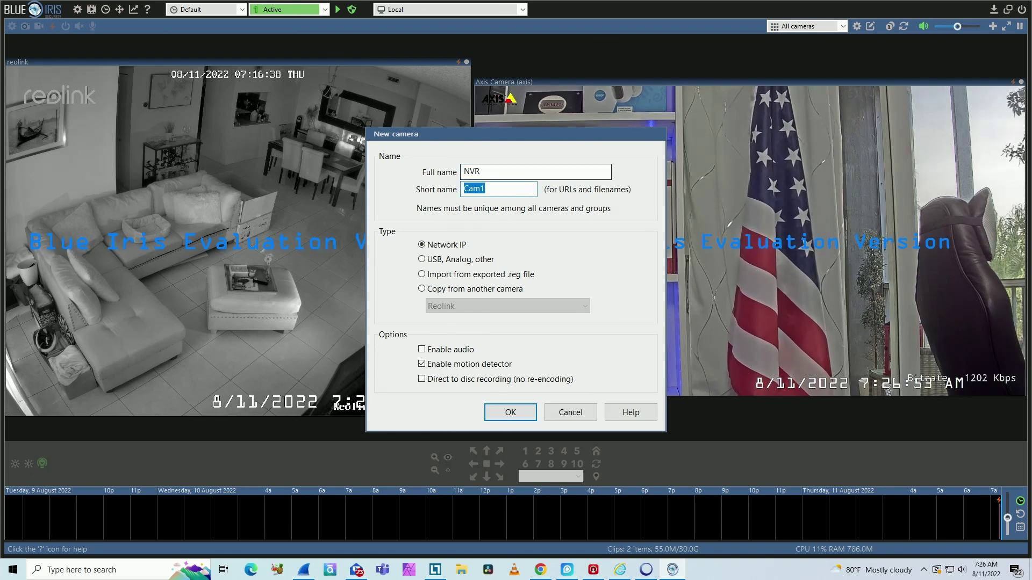
text(n)
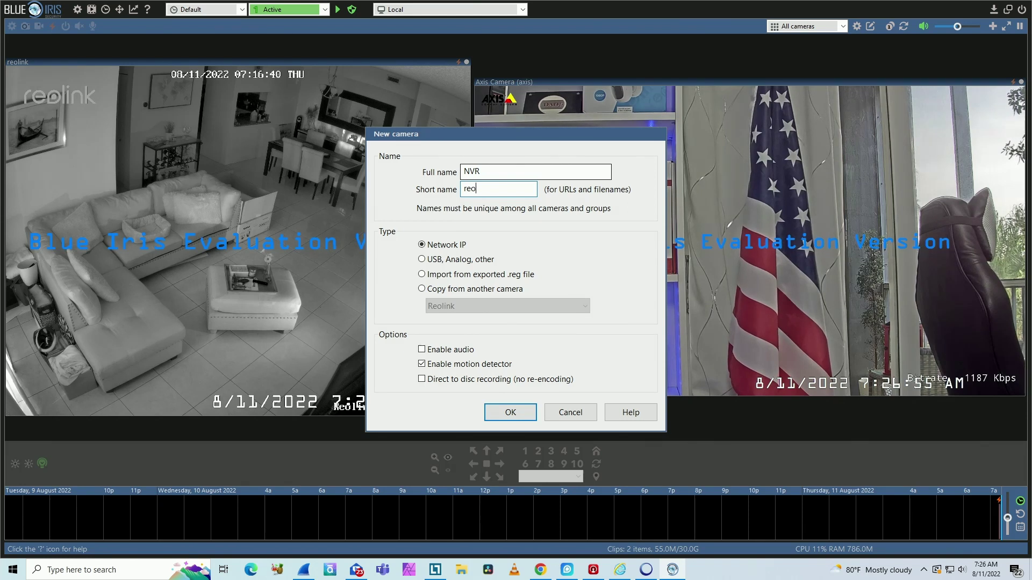
text(eolin)
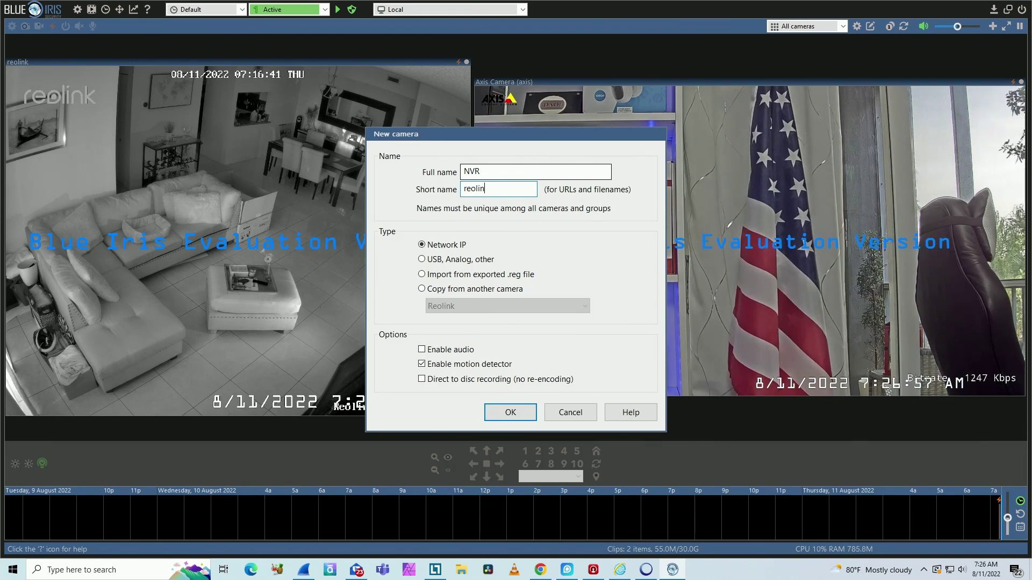
text(k)
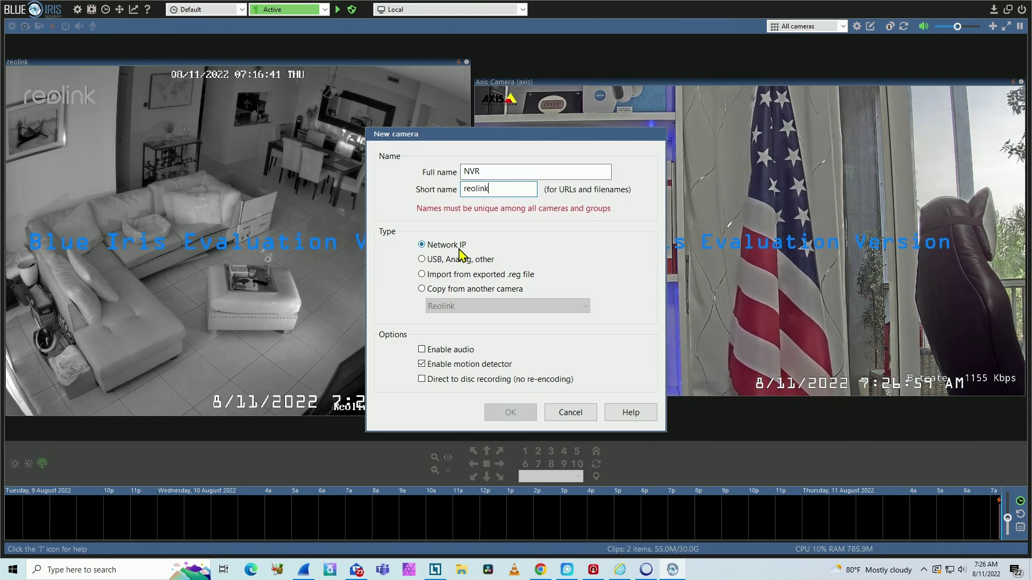
click(439, 351)
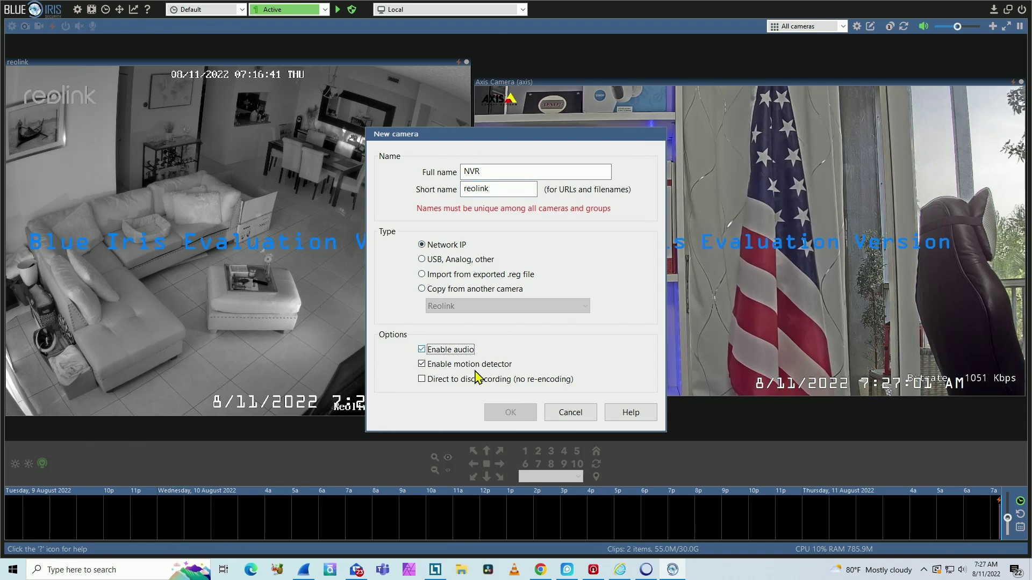
click(505, 191)
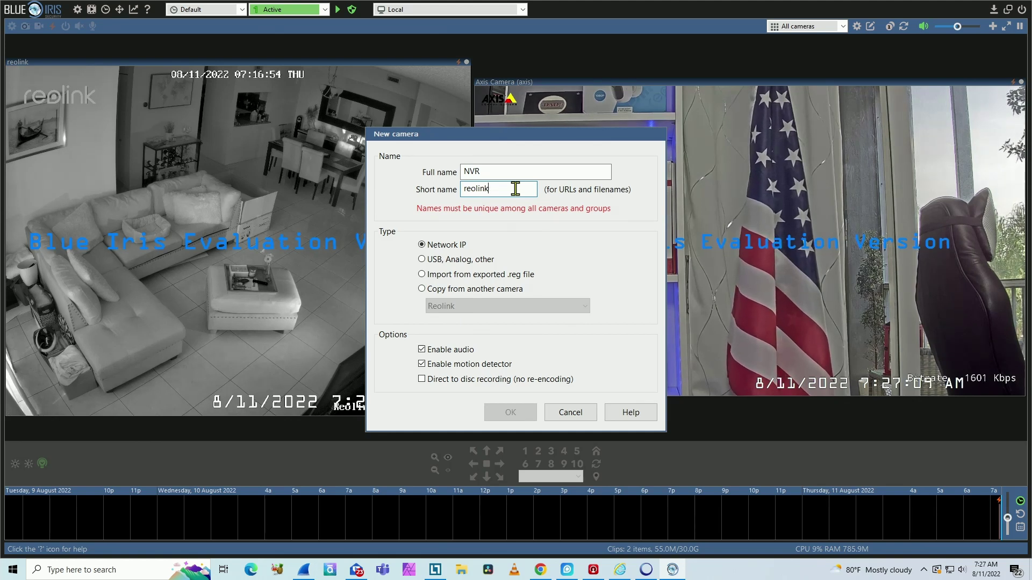
text(1)
click(508, 416)
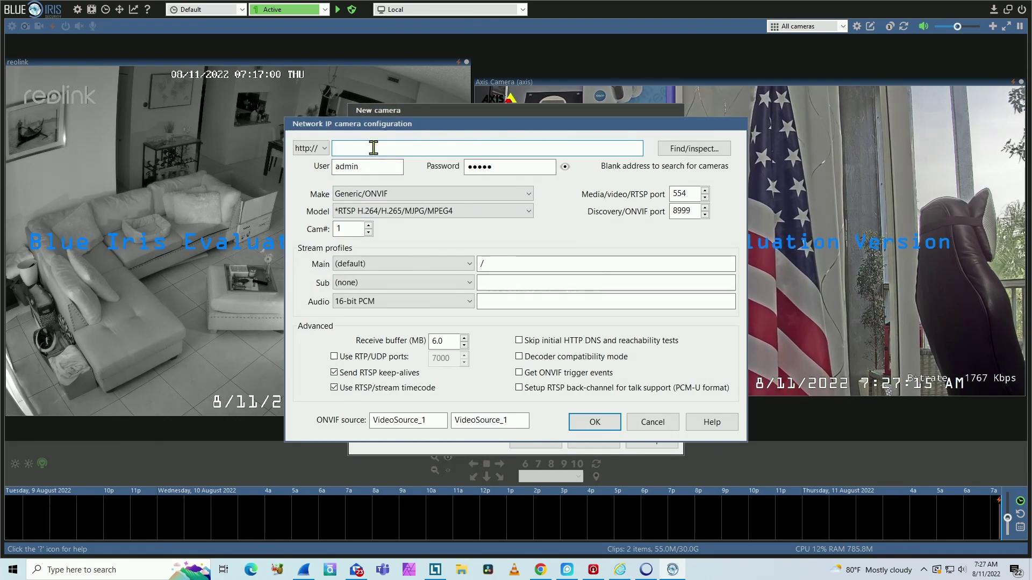
Enter camera address 192.168.0.93 and the camera login password.
text(192)
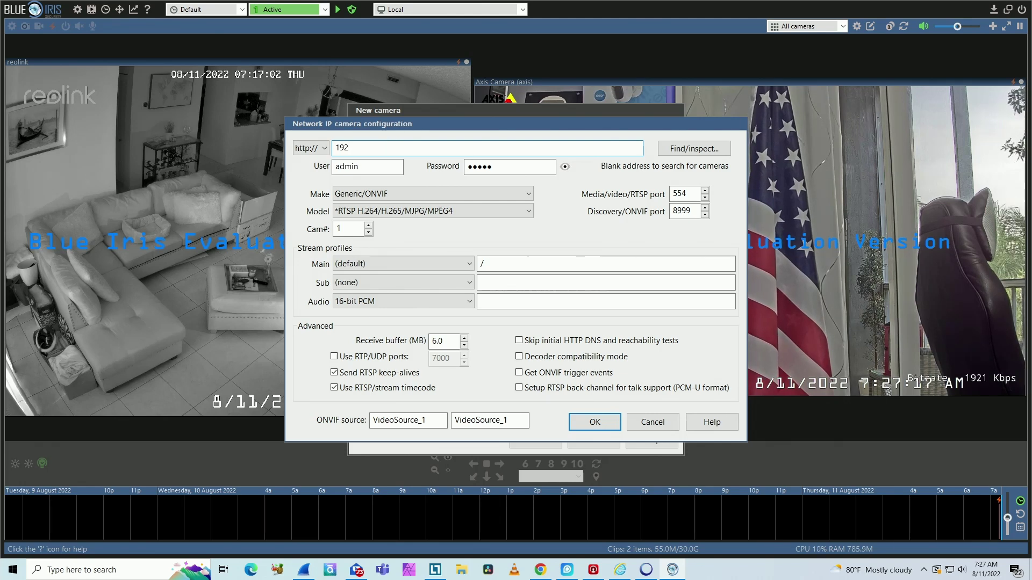
text(.16)
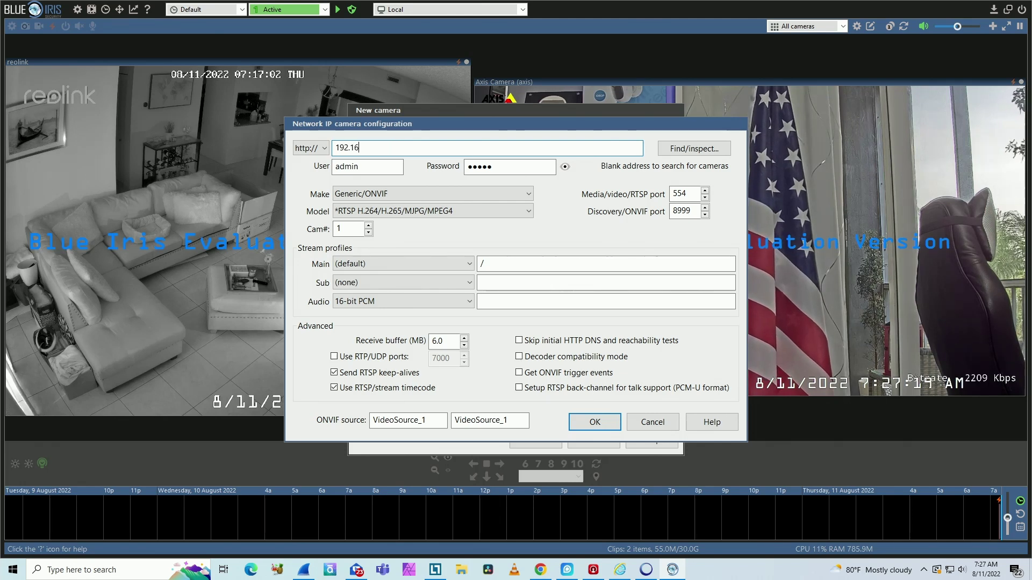
text(8.0.93)
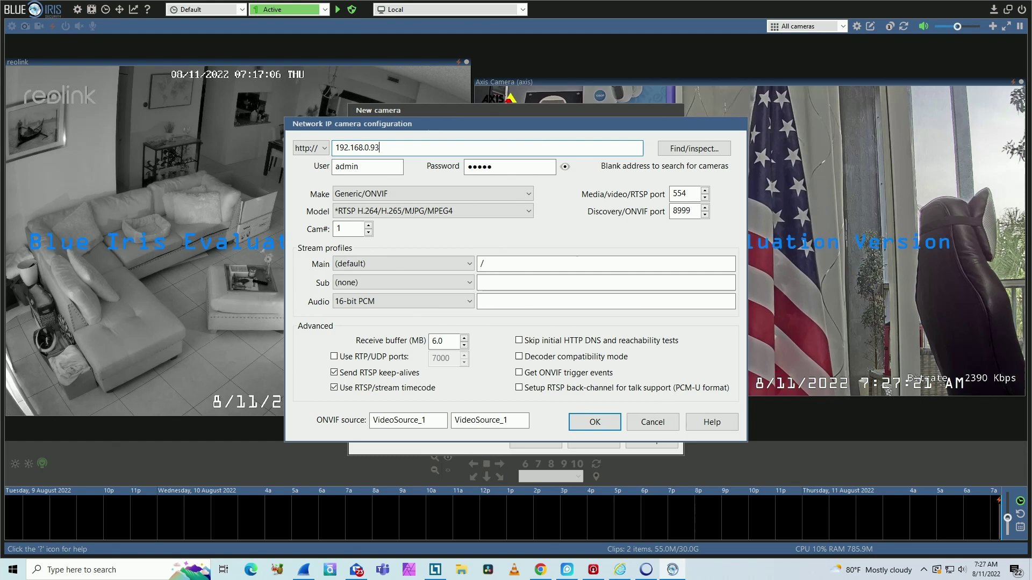
click(477, 166)
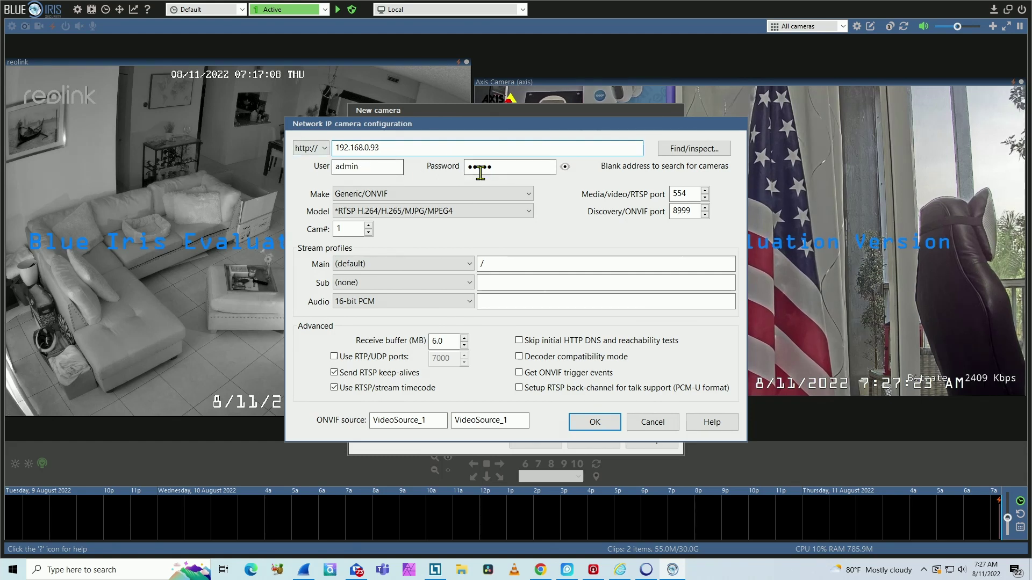
text(•••••)
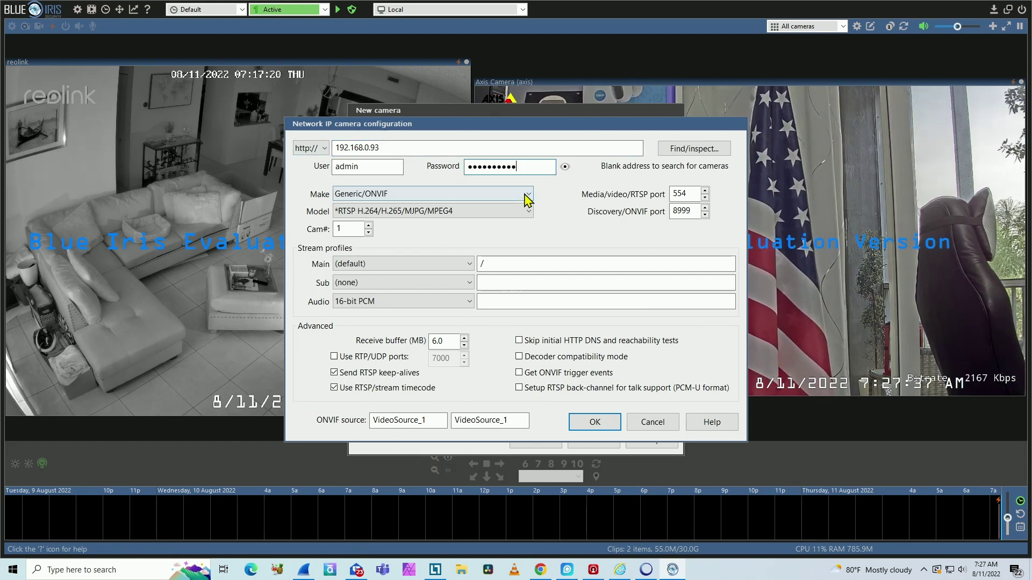
Set make ReoLink, model H.264 RTSP, main path /h264Preview_03_main, and confirm.
click(523, 199)
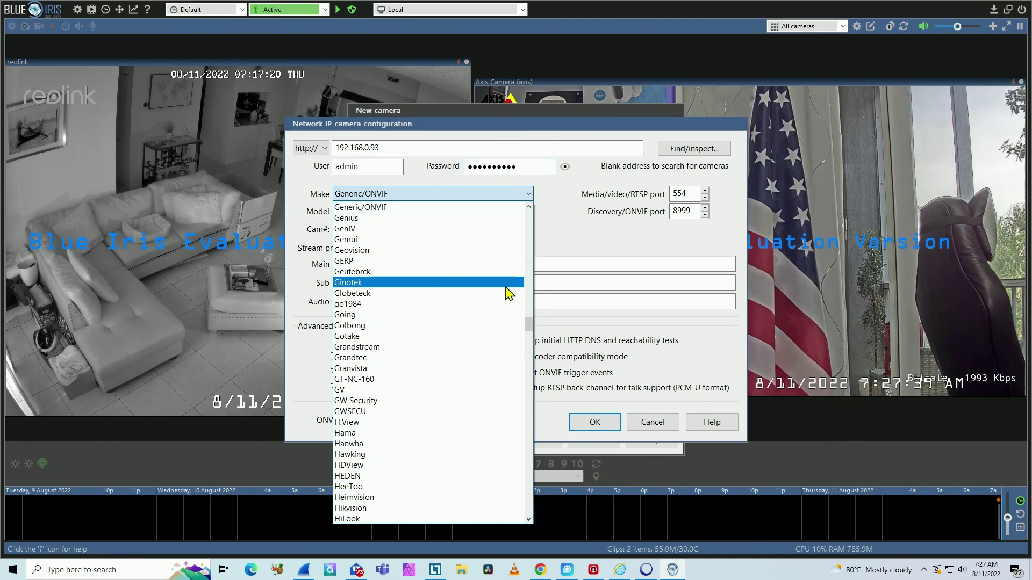
scroll(510, 328, down, 10)
scroll(507, 364, down, 20)
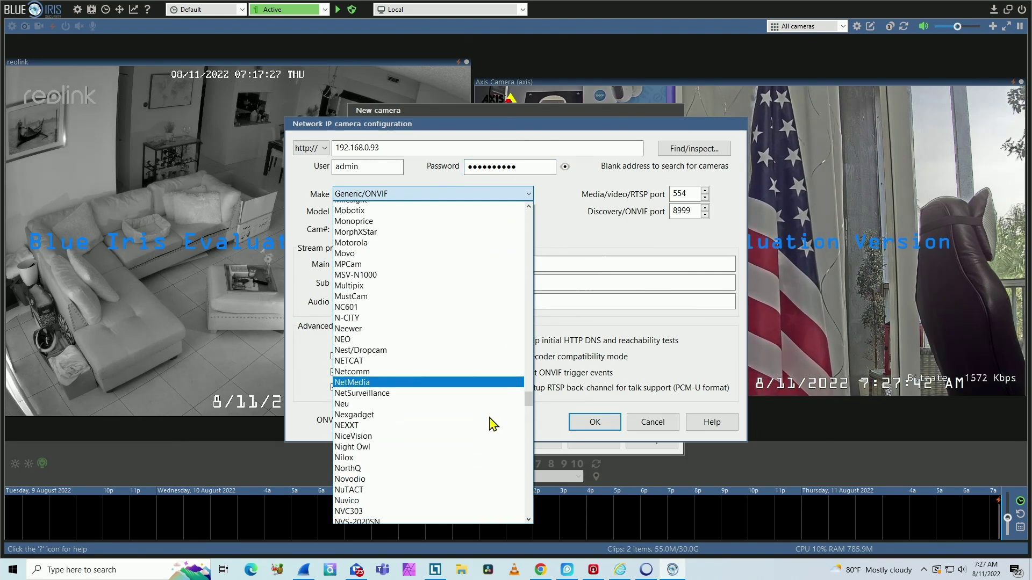
scroll(490, 422, down, 2)
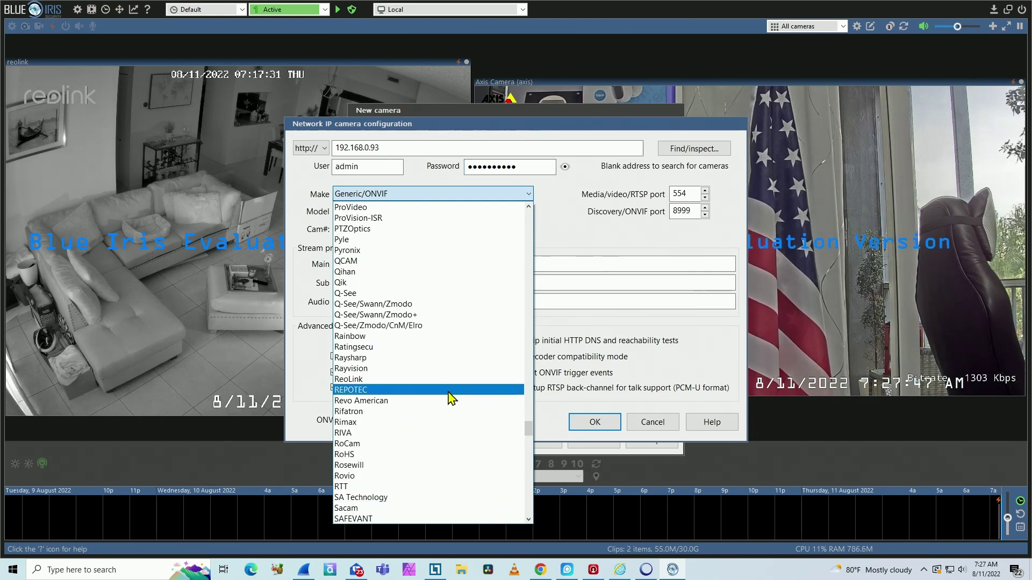
click(439, 382)
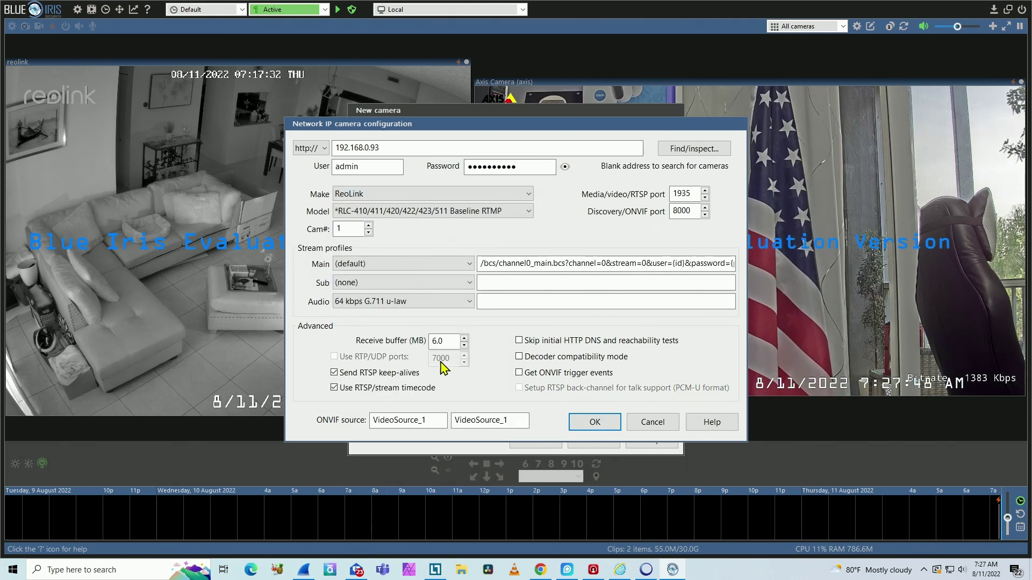
click(519, 213)
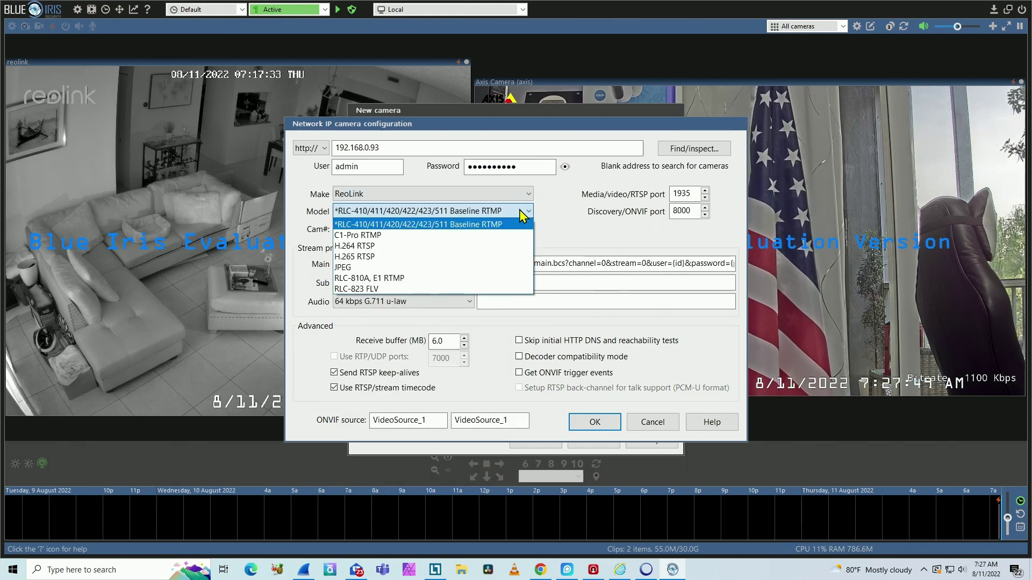
click(402, 247)
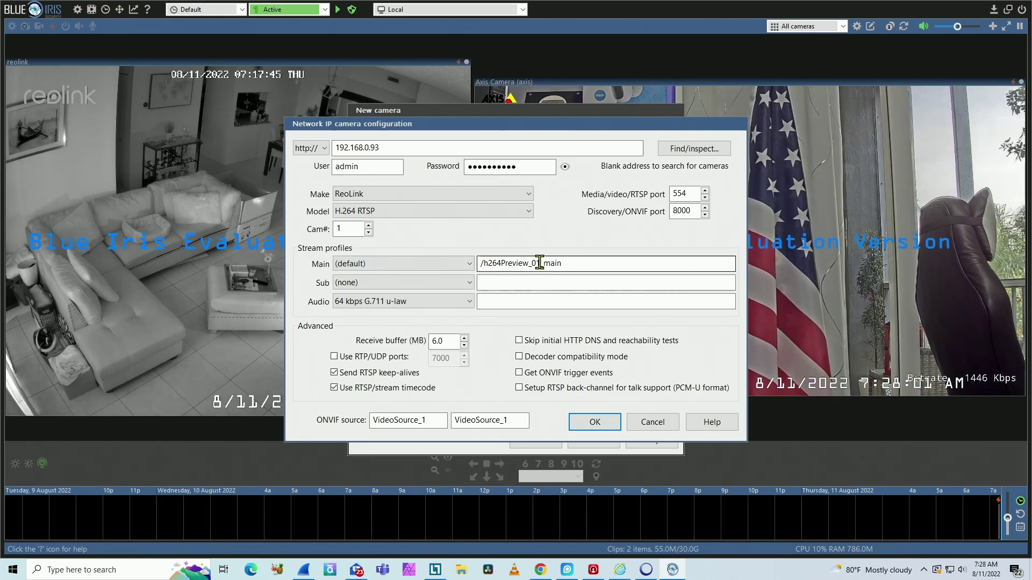
drag(539, 263, 535, 263)
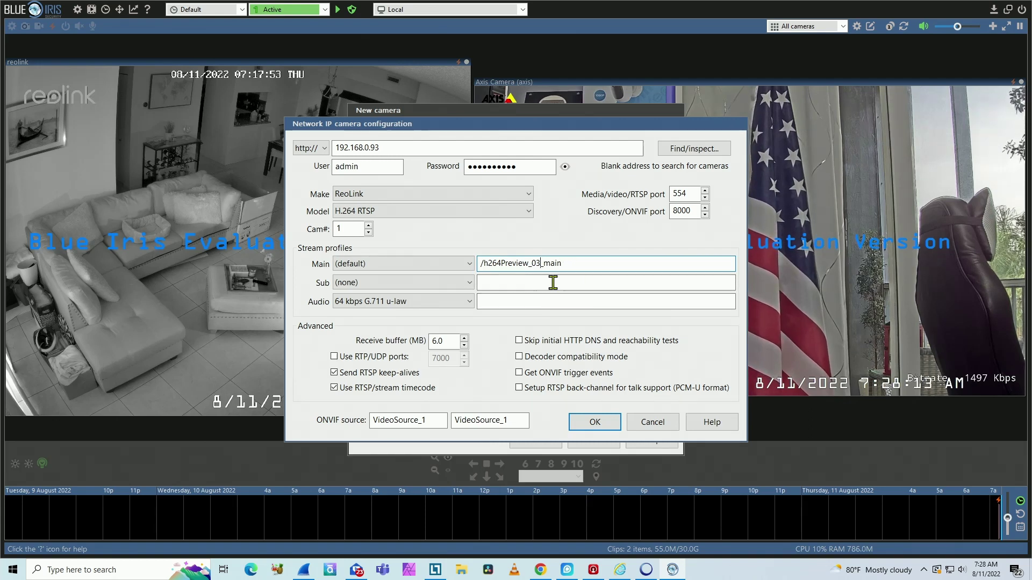
click(590, 421)
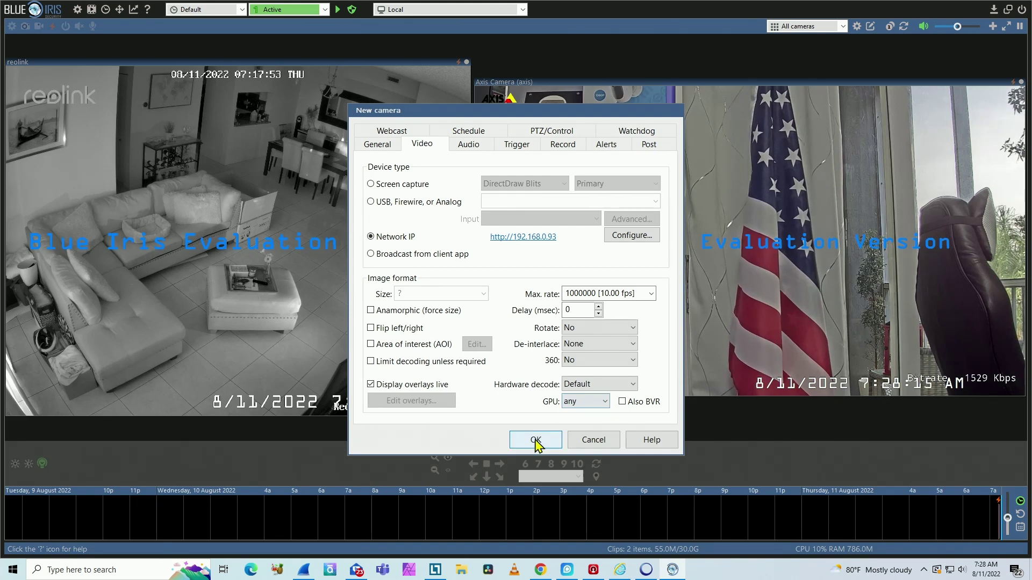
Save the new NVR camera and bring up its tile's context menu.
click(536, 440)
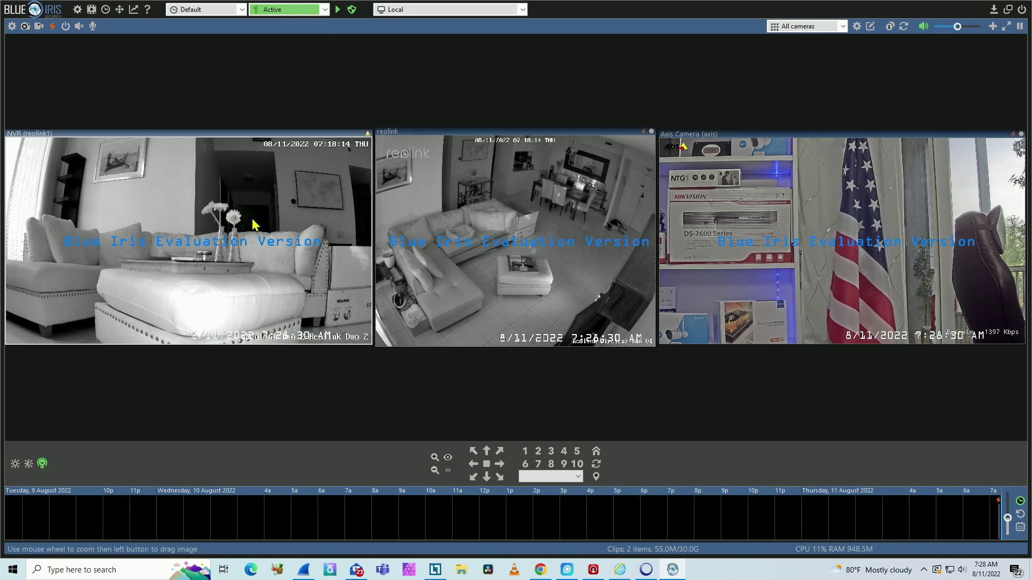
right_click(240, 191)
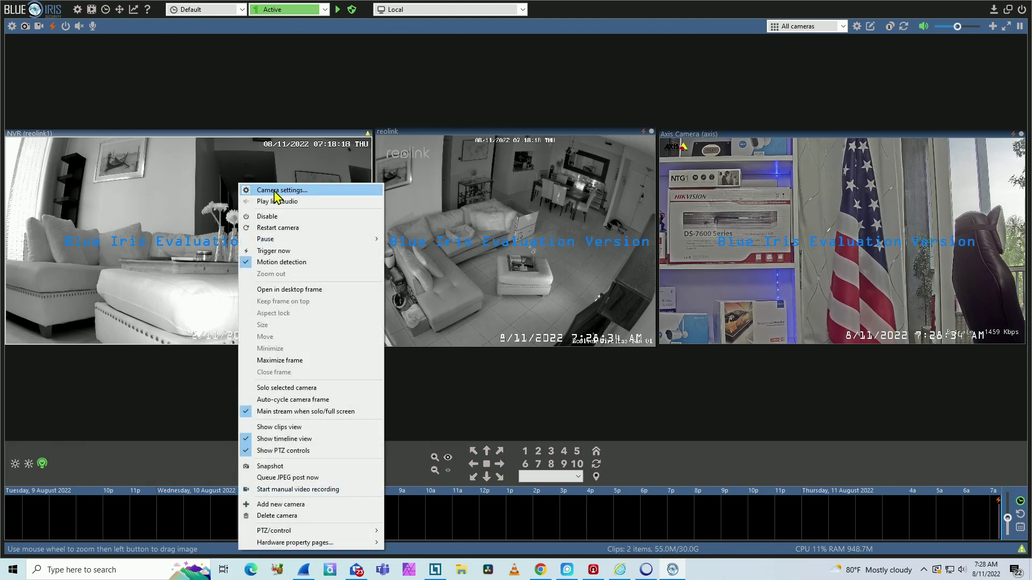
Reopen the NVR camera's network settings and select the channel digit in /h264Preview_03_main.
click(269, 191)
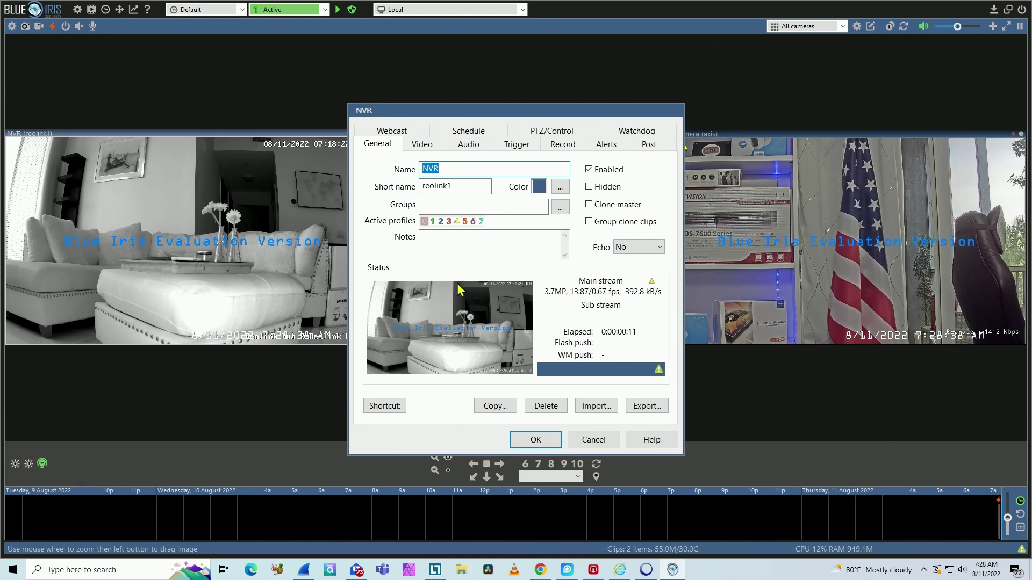
click(422, 143)
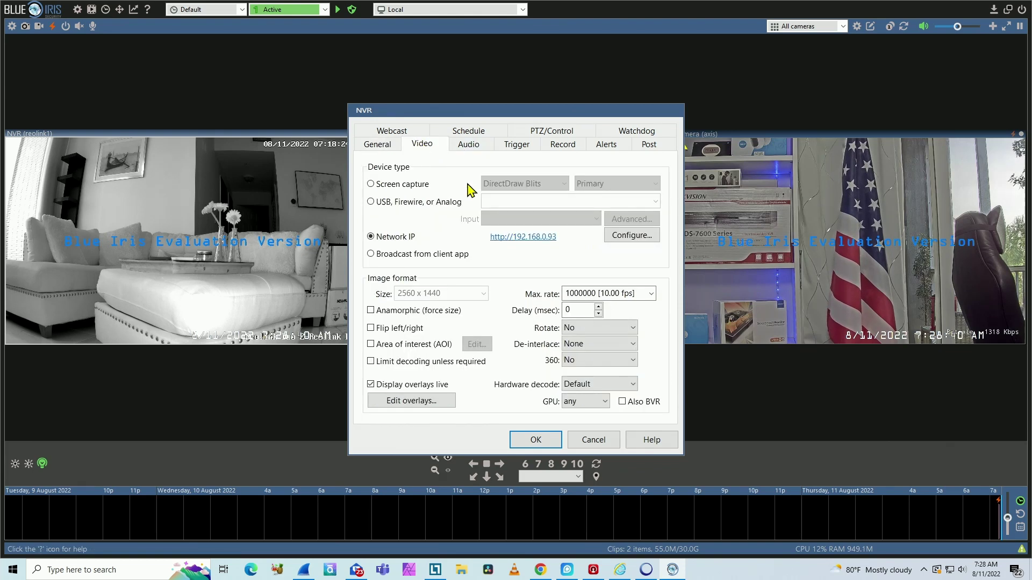
click(632, 236)
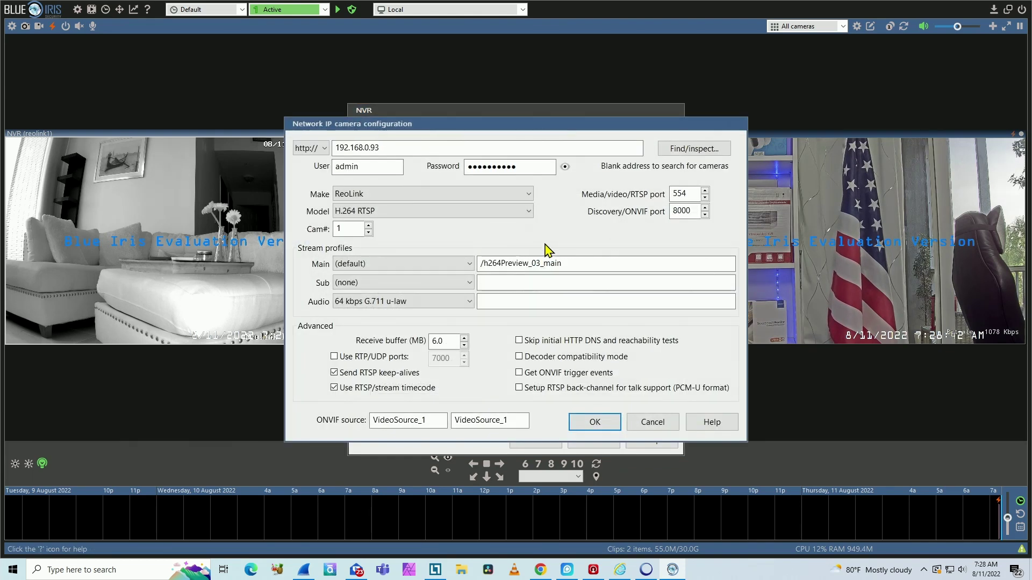
drag(539, 263, 534, 263)
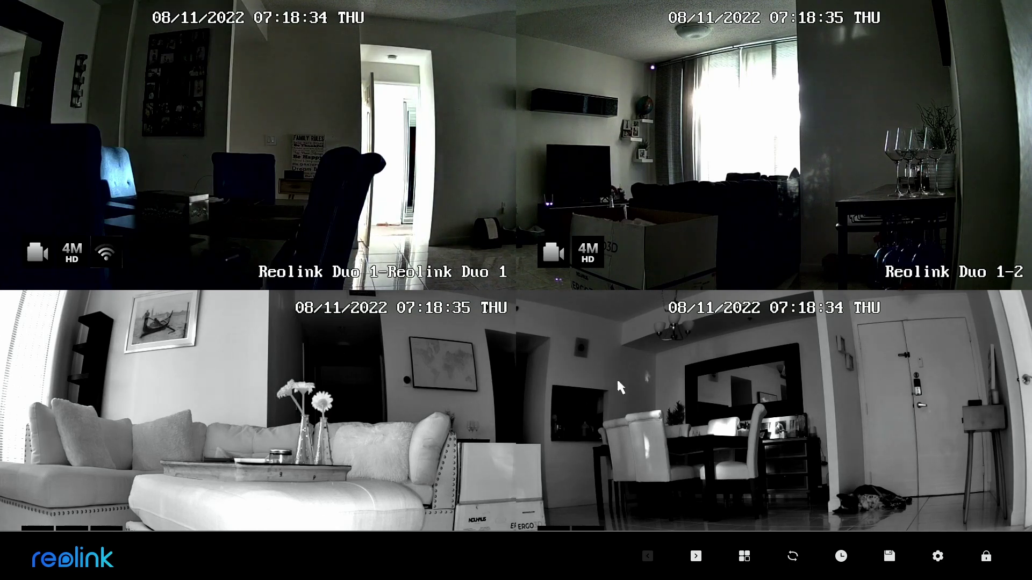
Show the next page of channels in the Reolink NVR live view.
click(696, 557)
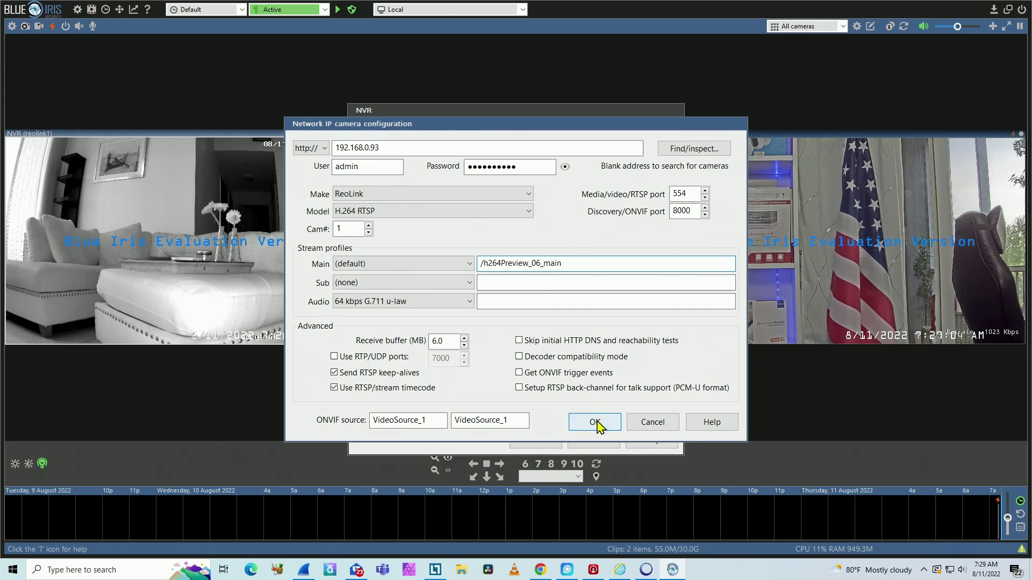
Apply main path /h264Preview_06_main, save the NVR camera settings, and select its tile.
click(595, 423)
click(550, 439)
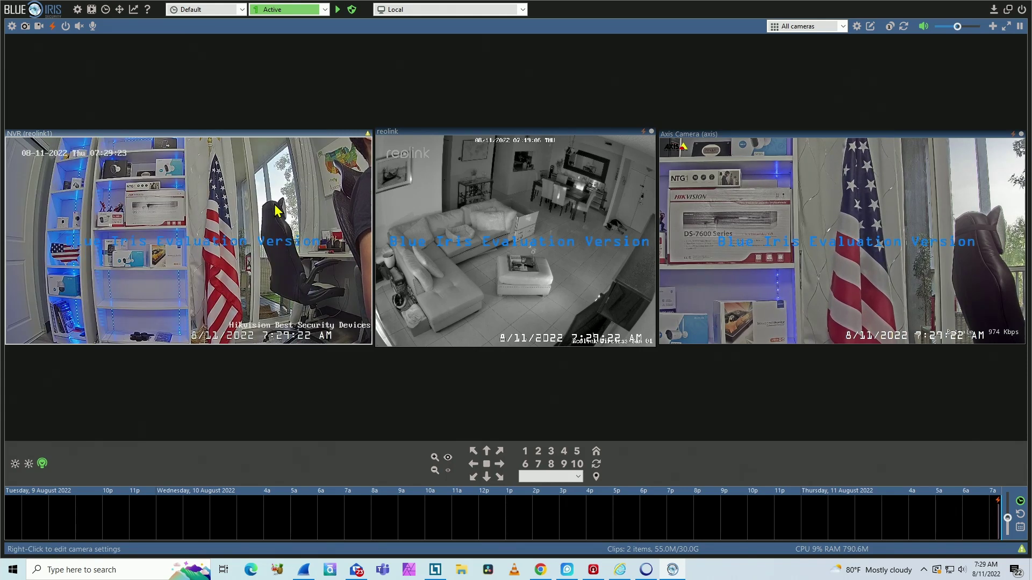
click(275, 209)
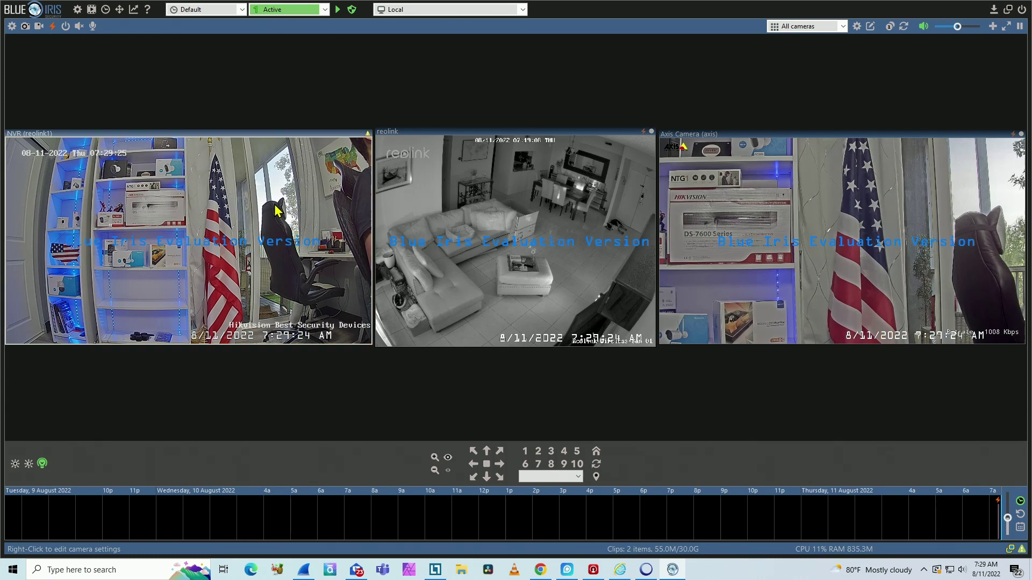